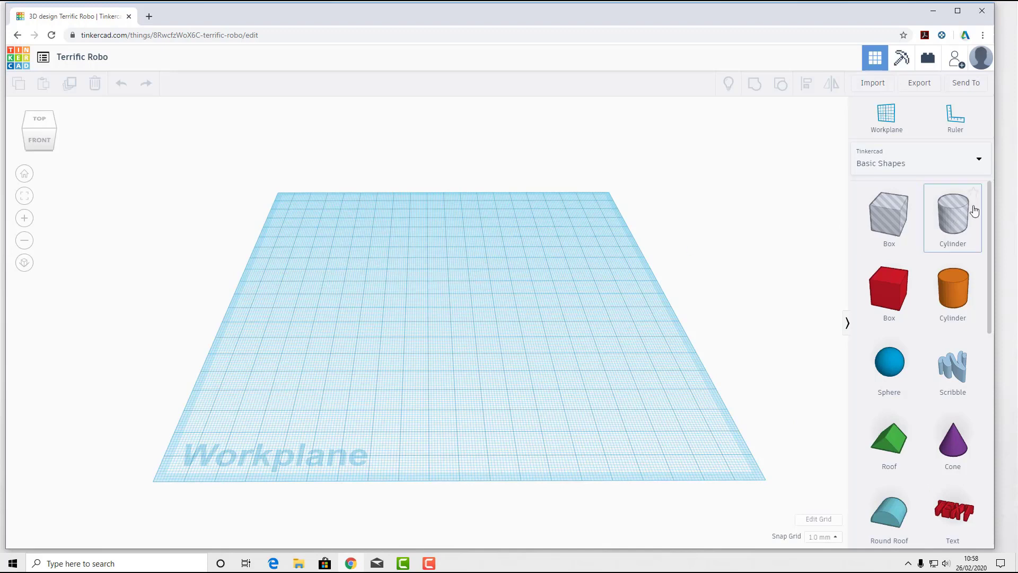
- Place a solid red box in the middle of the workplane
{"action": "mouse_move", "coordinate": [989, 199]}
{"action": "left_mouse_down"}
{"action": "mouse_move", "coordinate": [978, 421]}
{"action": "mouse_move", "coordinate": [986, 185]}
{"action": "left_mouse_up"}
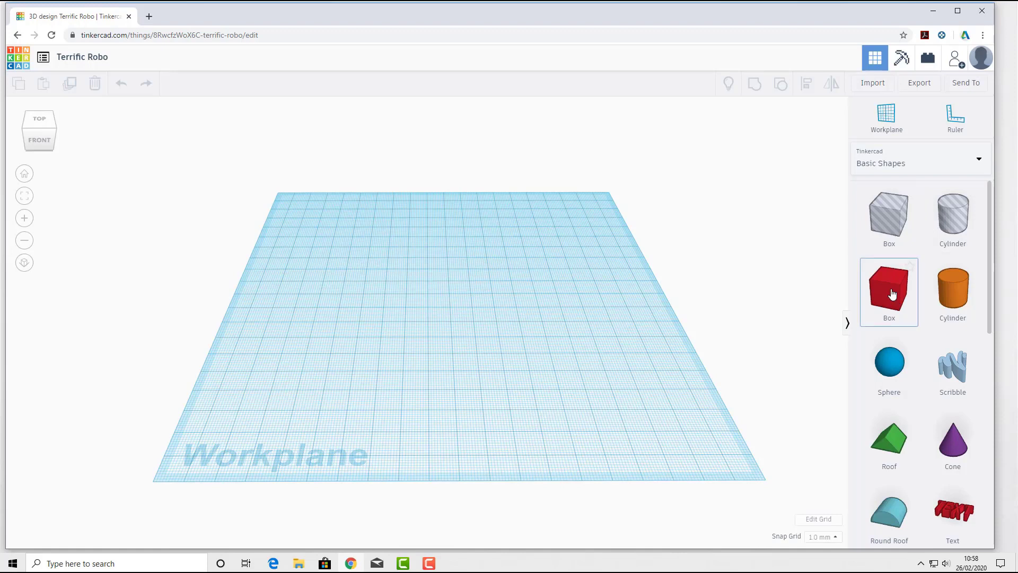
{"action": "left_click_drag", "start_coordinate": [892, 294], "coordinate": [446, 320]}
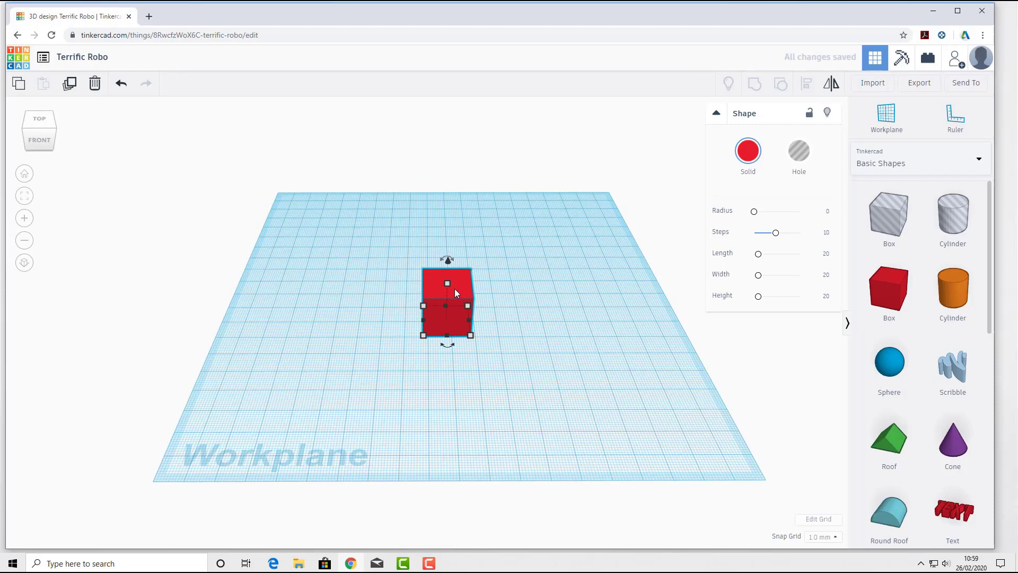
- Try a dark blue preset colour on the box and return it to red
{"action": "left_click", "coordinate": [754, 157]}
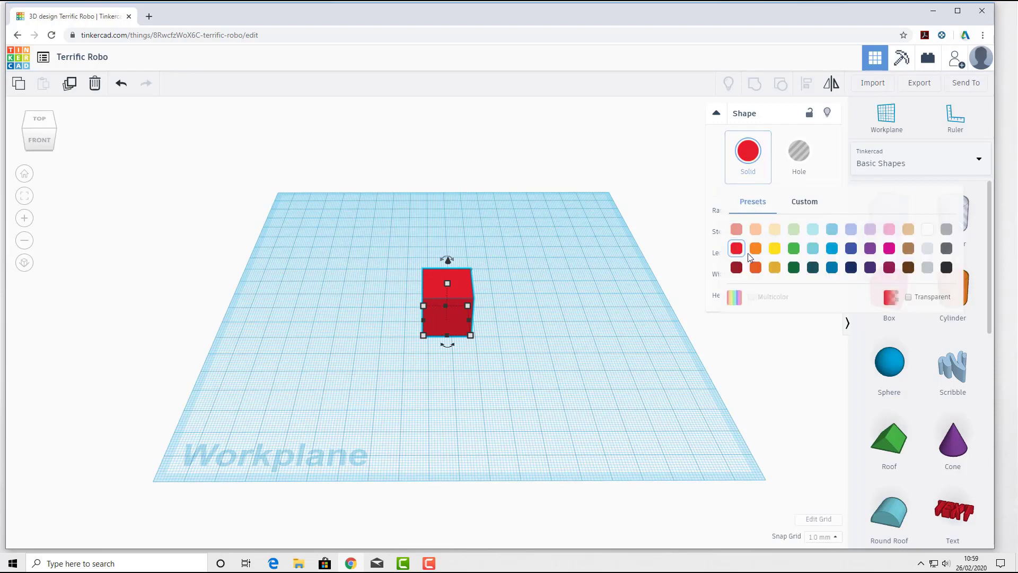
{"action": "left_click", "coordinate": [850, 248]}
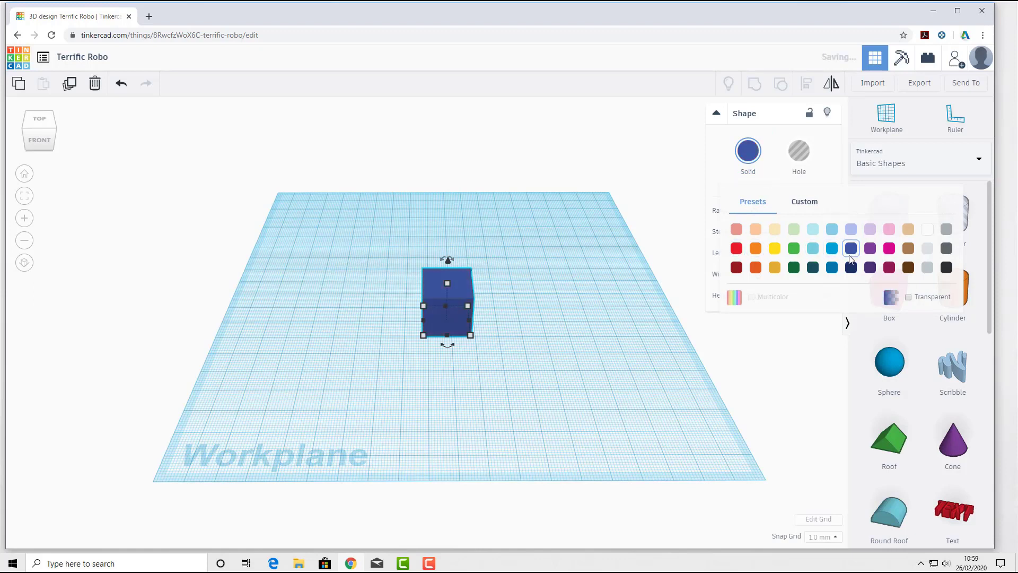
{"action": "left_click", "coordinate": [752, 159]}
{"action": "left_click", "coordinate": [741, 247]}
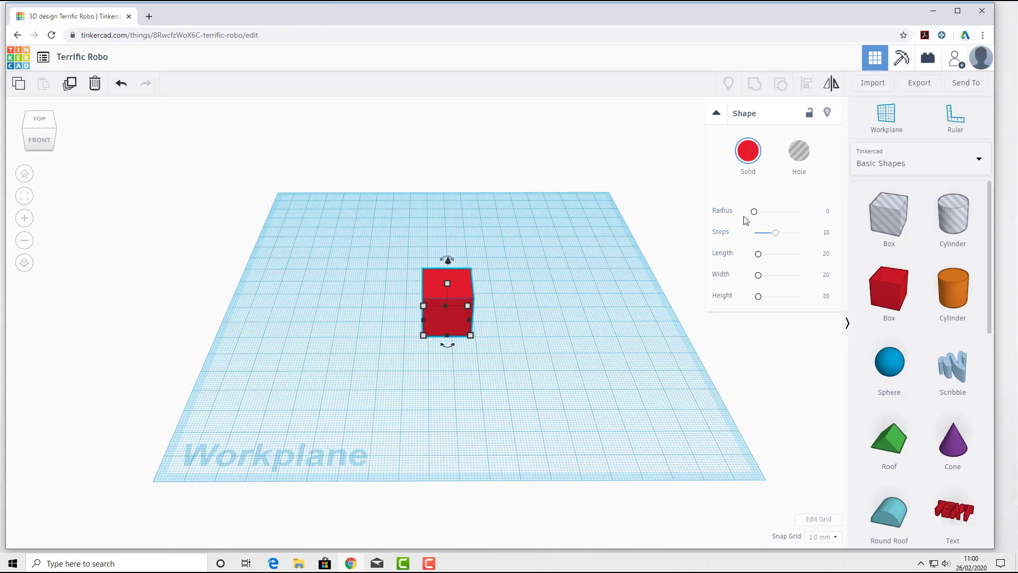
- Round the box's edges with a radius of 2.41
{"action": "mouse_move", "coordinate": [445, 280]}
{"action": "scroll", "coordinate": [429, 291], "scroll_direction": "up", "scroll_amount": 5}
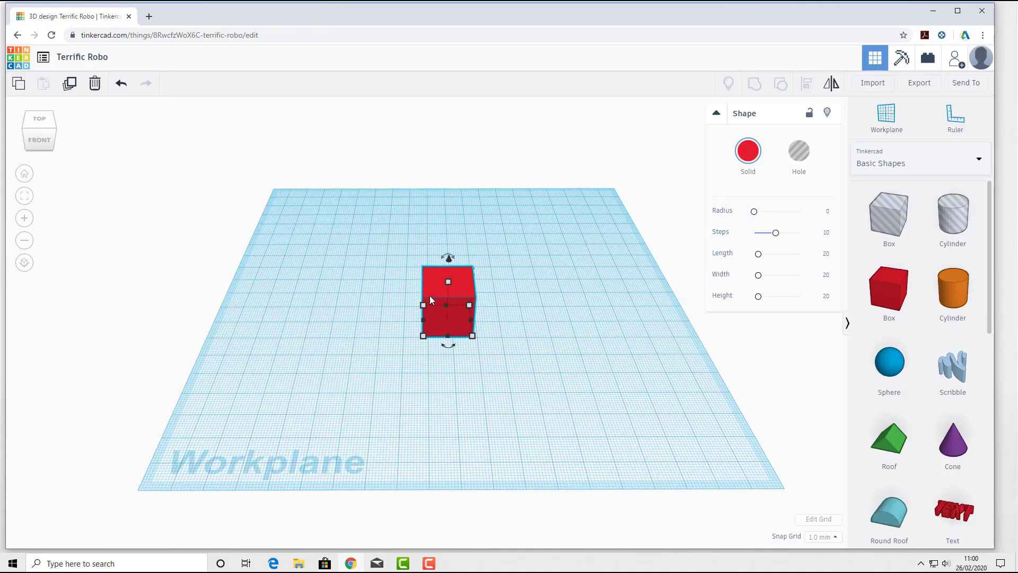
{"action": "scroll", "coordinate": [525, 204], "scroll_direction": "up", "scroll_amount": 1}
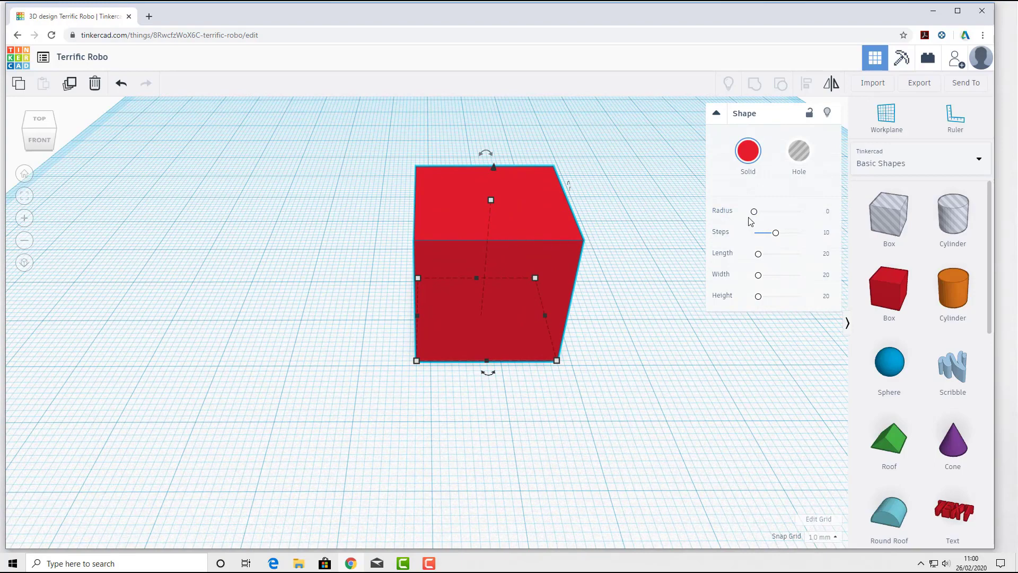
{"action": "mouse_move", "coordinate": [753, 211]}
{"action": "left_mouse_down"}
{"action": "mouse_move", "coordinate": [822, 214]}
{"action": "mouse_move", "coordinate": [758, 221]}
{"action": "left_mouse_up"}
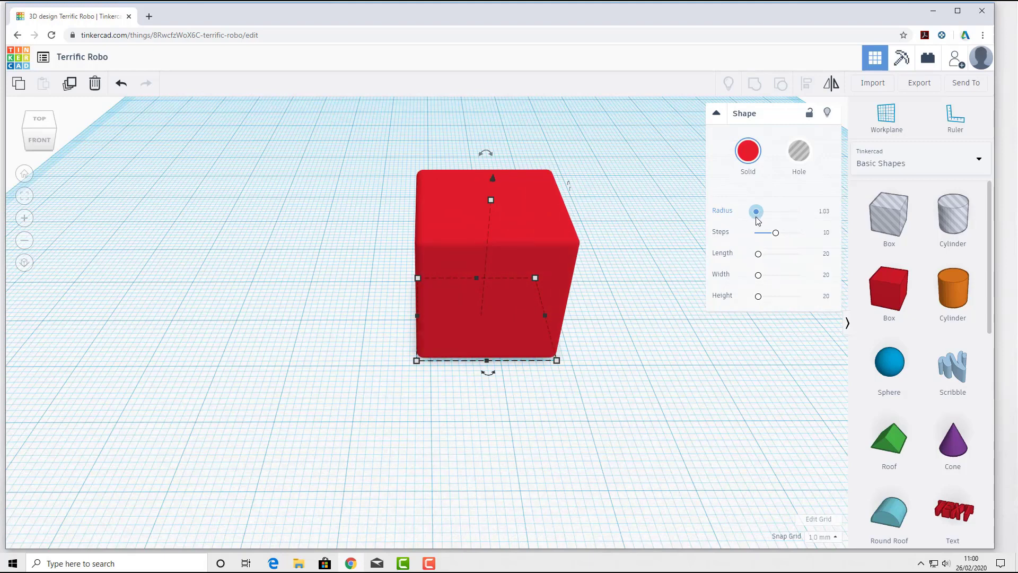
{"action": "mouse_move", "coordinate": [758, 217]}
{"action": "left_mouse_down"}
{"action": "mouse_move", "coordinate": [803, 218]}
{"action": "mouse_move", "coordinate": [754, 212]}
{"action": "left_mouse_up"}
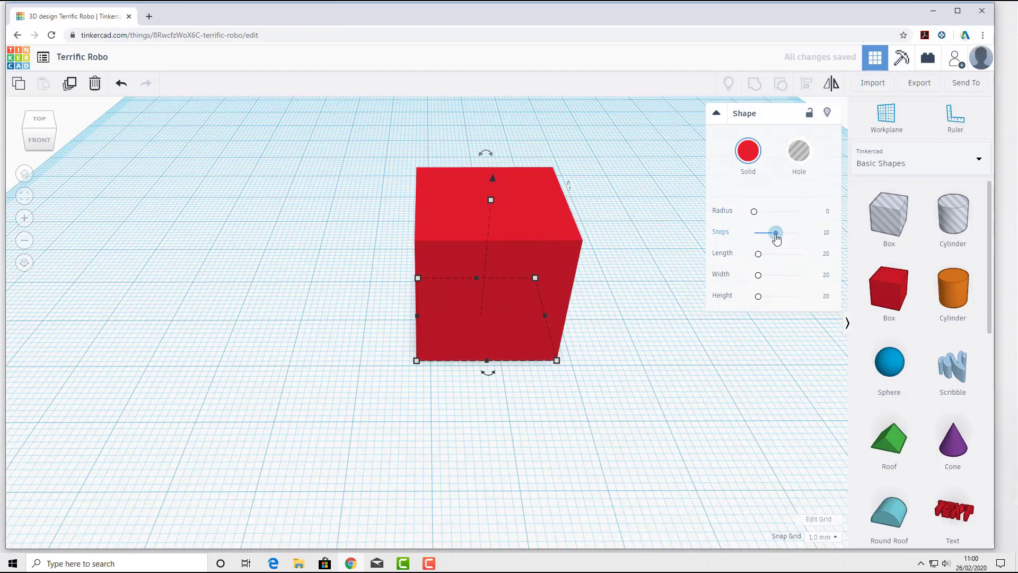
{"action": "left_click_drag", "start_coordinate": [754, 211], "coordinate": [758, 211]}
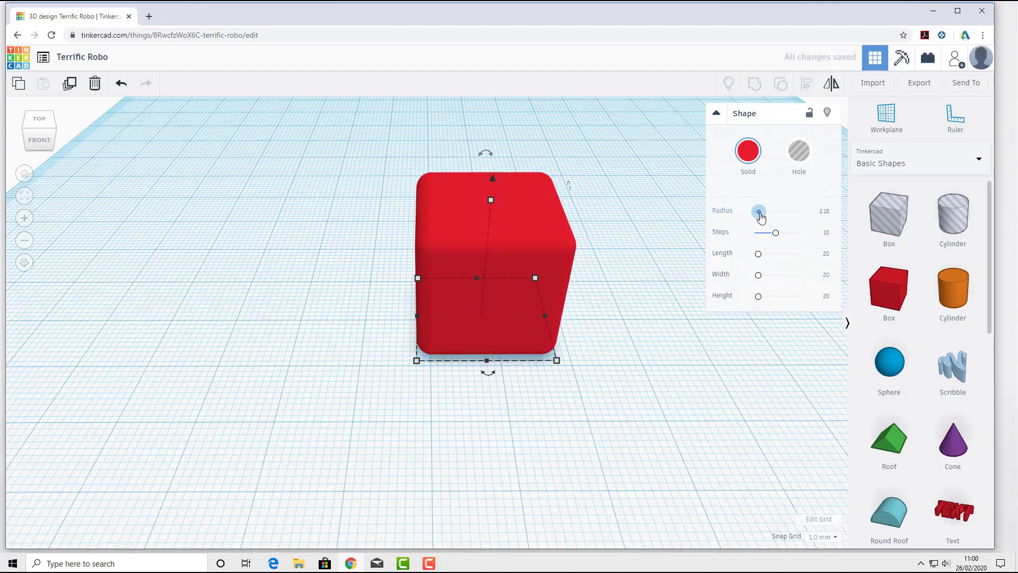
- Reduce the box's edge-rounding steps to 4 and examine the faceting at its upper corner
{"action": "scroll", "coordinate": [457, 223], "scroll_direction": "up", "scroll_amount": 4}
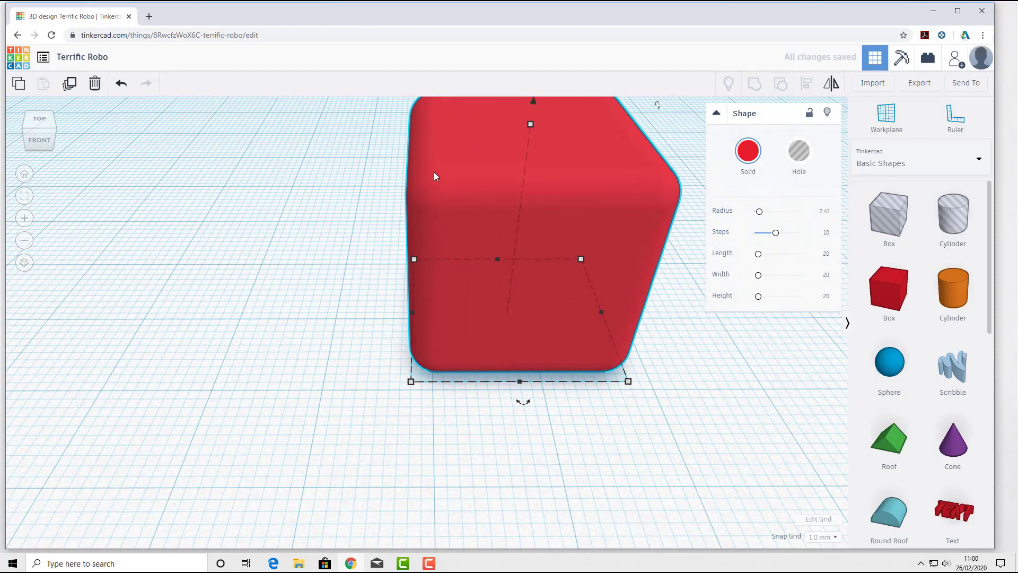
{"action": "scroll", "coordinate": [443, 221], "scroll_direction": "up", "scroll_amount": 4}
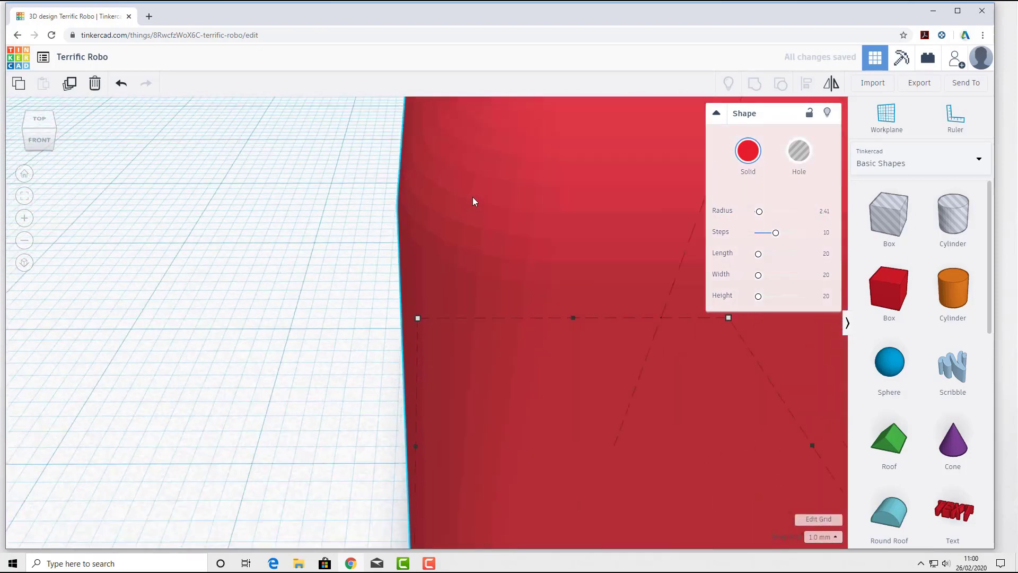
{"action": "scroll", "coordinate": [488, 195], "scroll_direction": "down", "scroll_amount": 4}
{"action": "scroll", "coordinate": [446, 234], "scroll_direction": "up", "scroll_amount": 5}
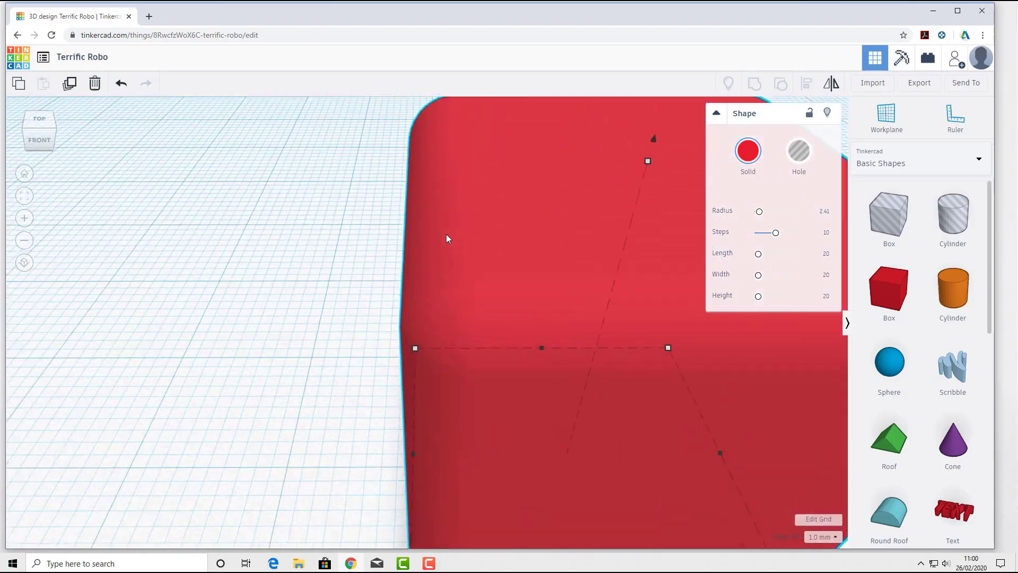
{"action": "left_click_drag", "start_coordinate": [775, 234], "coordinate": [760, 234]}
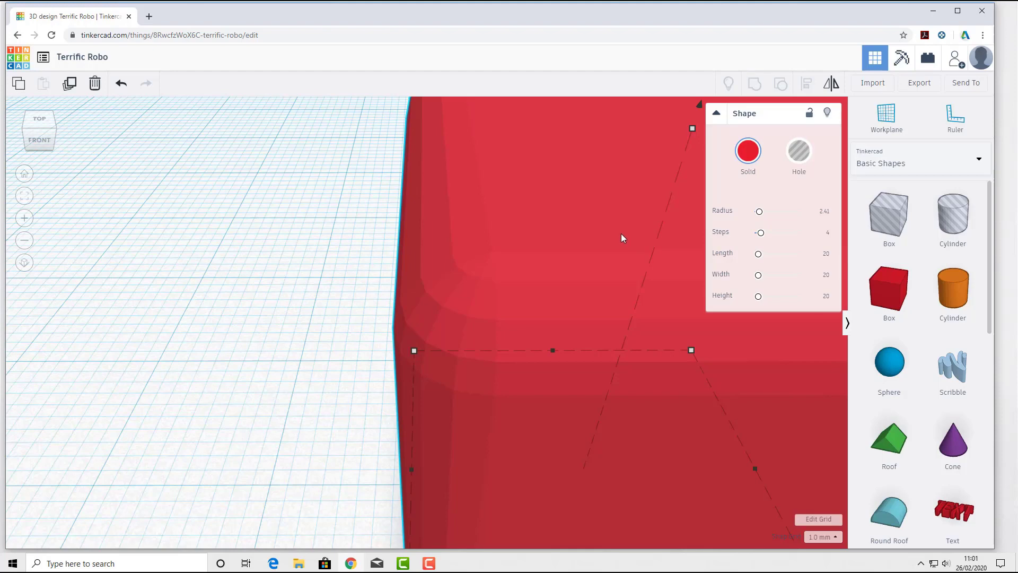
{"action": "scroll", "coordinate": [479, 256], "scroll_direction": "down", "scroll_amount": 5}
{"action": "scroll", "coordinate": [427, 154], "scroll_direction": "up", "scroll_amount": 5}
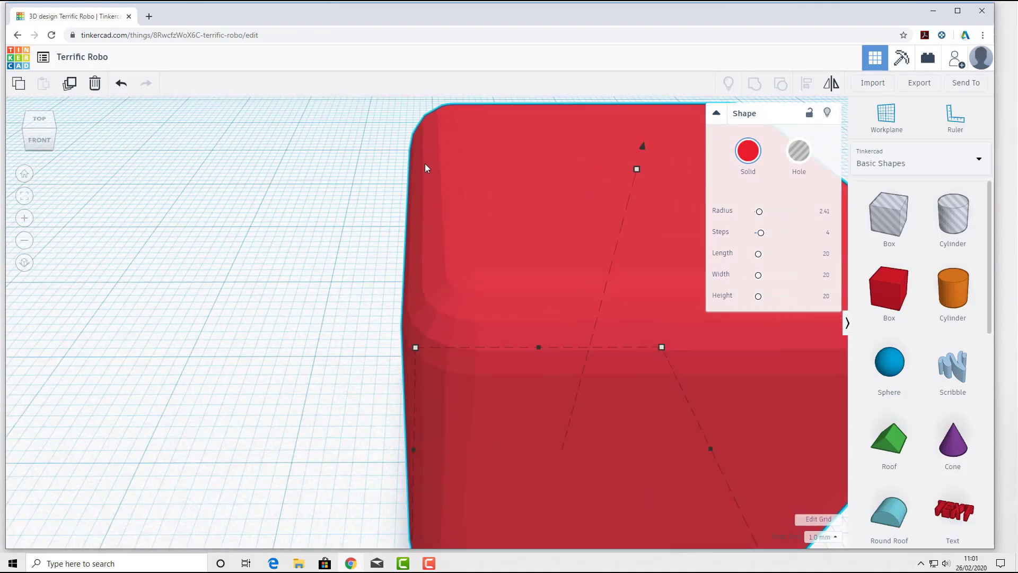
{"action": "scroll", "coordinate": [424, 255], "scroll_direction": "down", "scroll_amount": 4}
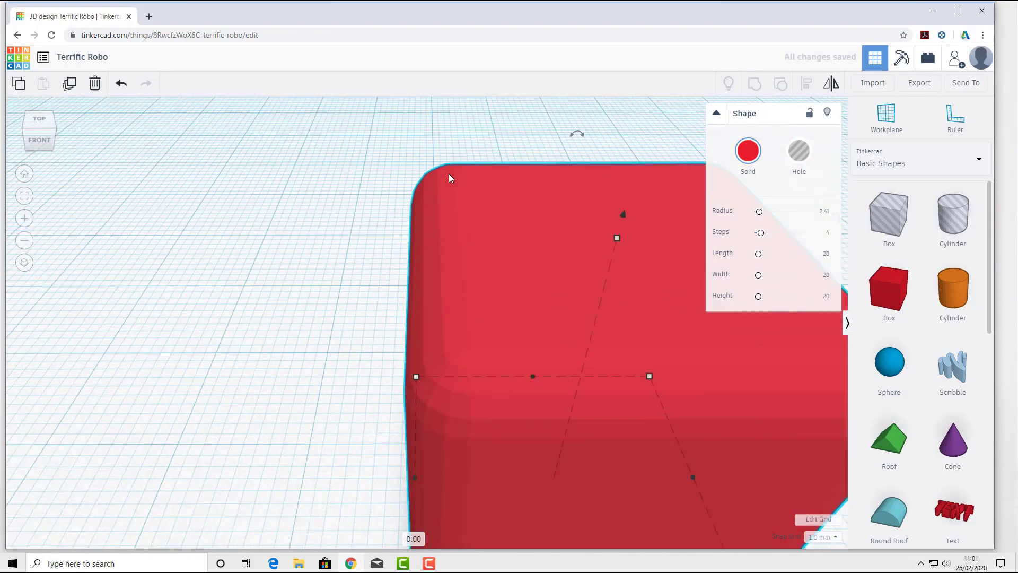
{"action": "scroll", "coordinate": [441, 184], "scroll_direction": "up", "scroll_amount": 4}
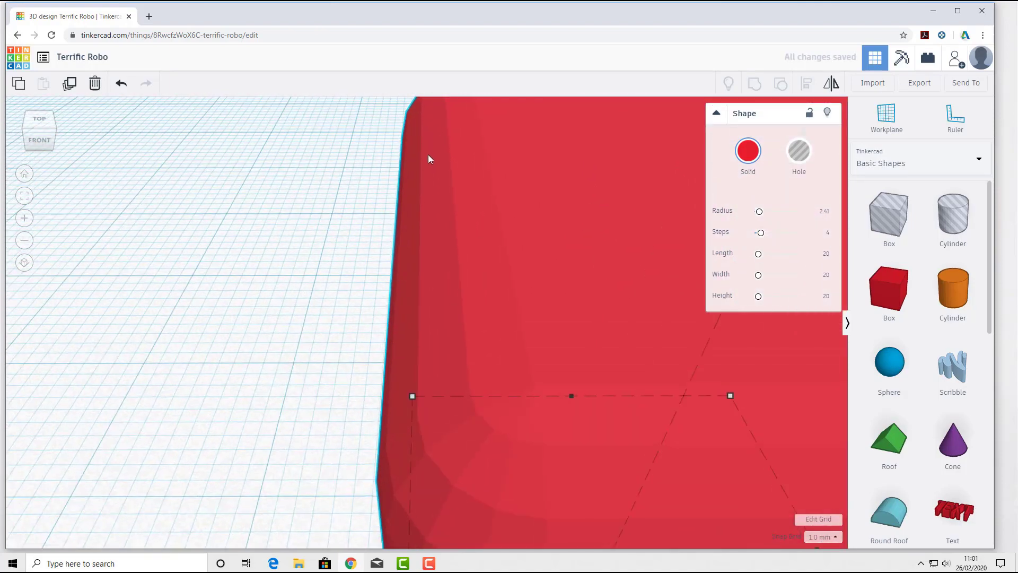
{"action": "left_click_drag", "start_coordinate": [415, 240], "coordinate": [408, 199]}
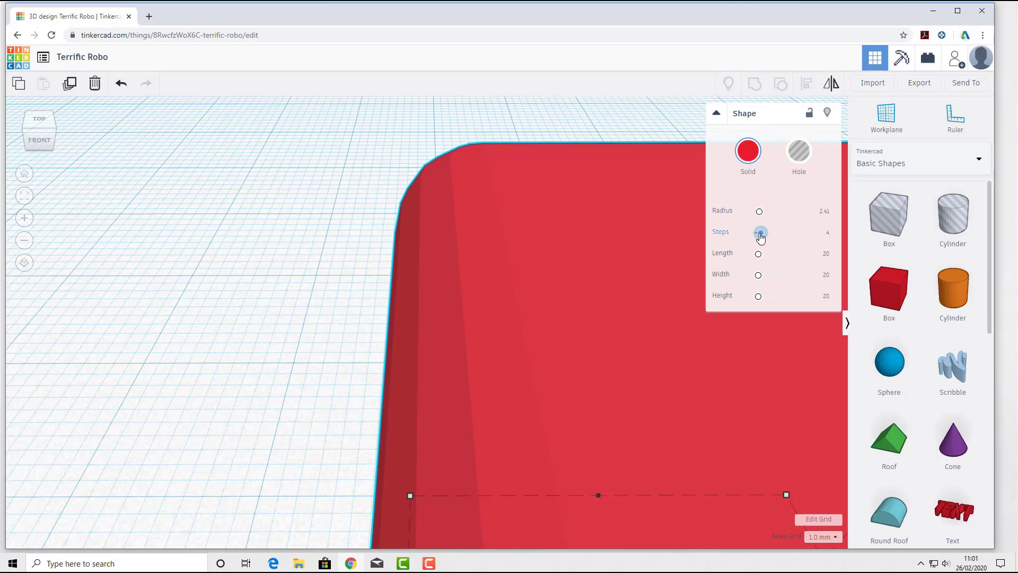
- Compare the box's rounded corner with the rounding steps at 2 and at 20
{"action": "left_click_drag", "start_coordinate": [760, 234], "coordinate": [757, 236]}
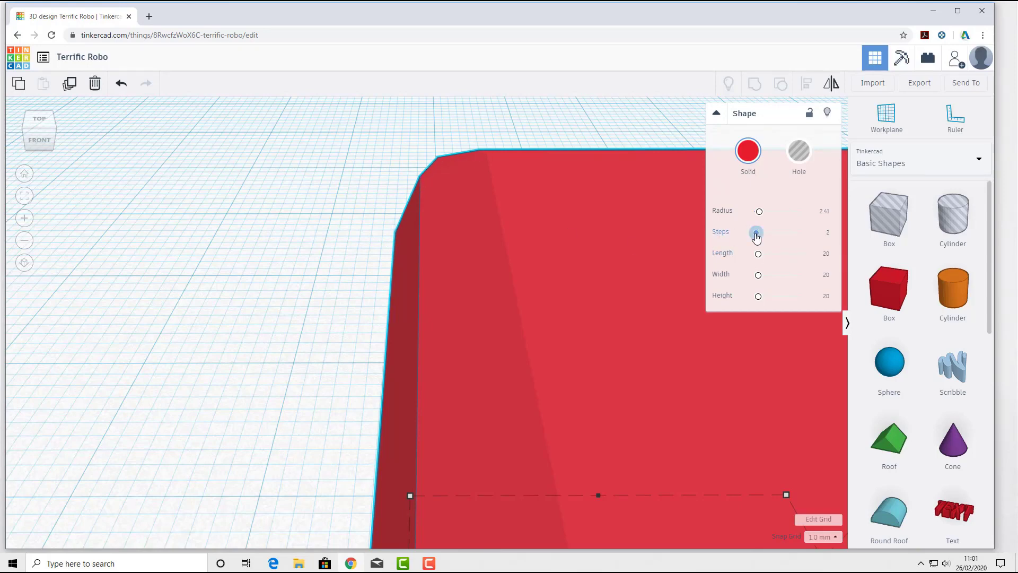
{"action": "left_click_drag", "start_coordinate": [757, 234], "coordinate": [816, 240]}
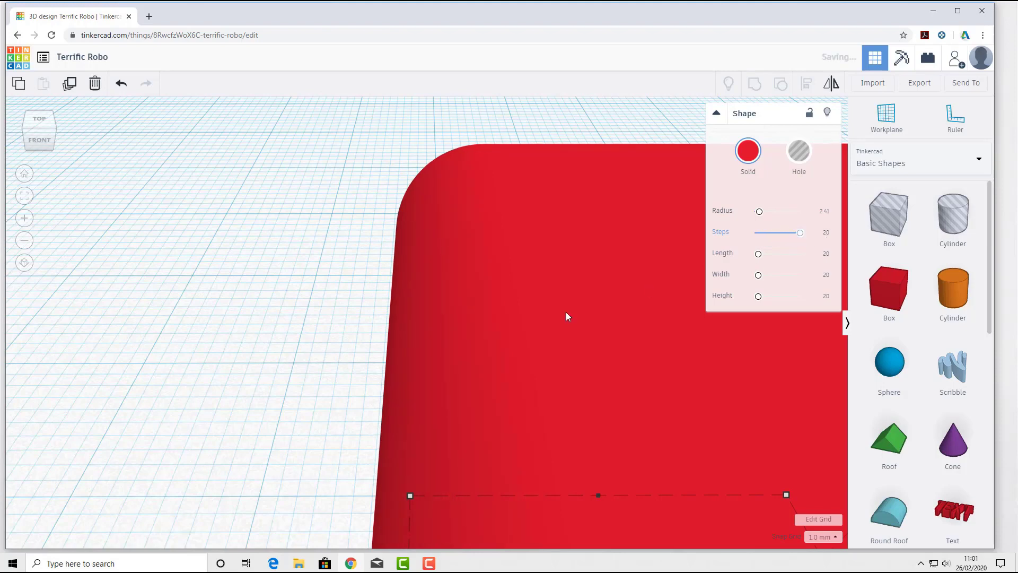
{"action": "scroll", "coordinate": [462, 159], "scroll_direction": "up", "scroll_amount": 5}
{"action": "scroll", "coordinate": [424, 177], "scroll_direction": "down", "scroll_amount": 3}
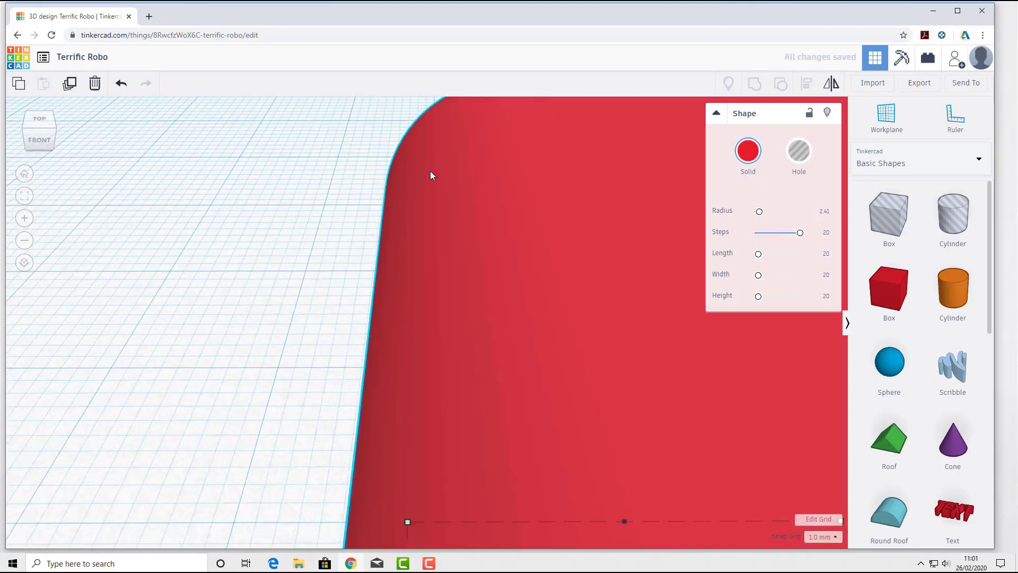
{"action": "left_click_drag", "start_coordinate": [430, 171], "coordinate": [418, 214]}
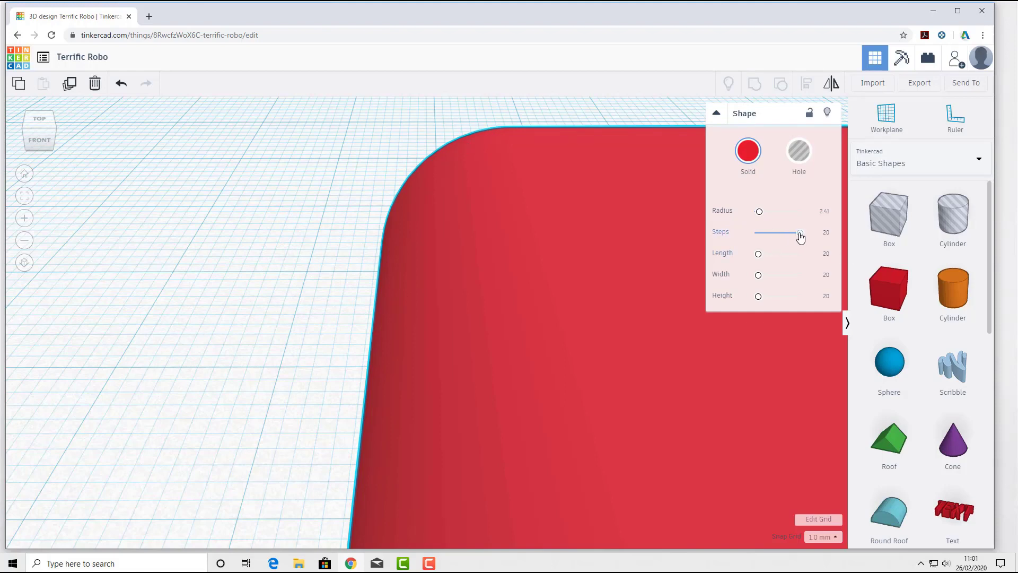
{"action": "left_click_drag", "start_coordinate": [800, 237], "coordinate": [832, 240]}
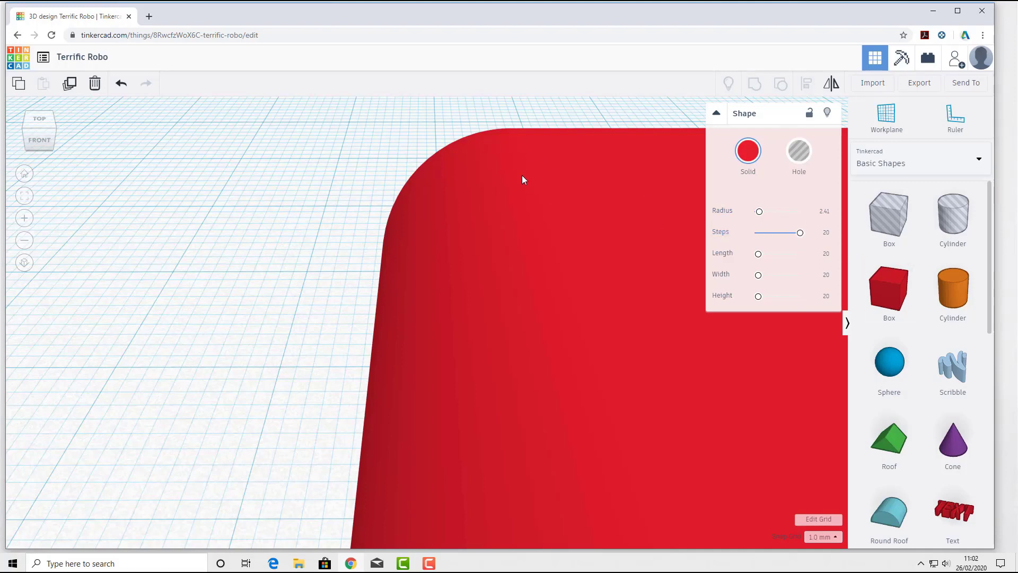
{"action": "right_click_drag", "start_coordinate": [473, 266], "coordinate": [412, 222]}
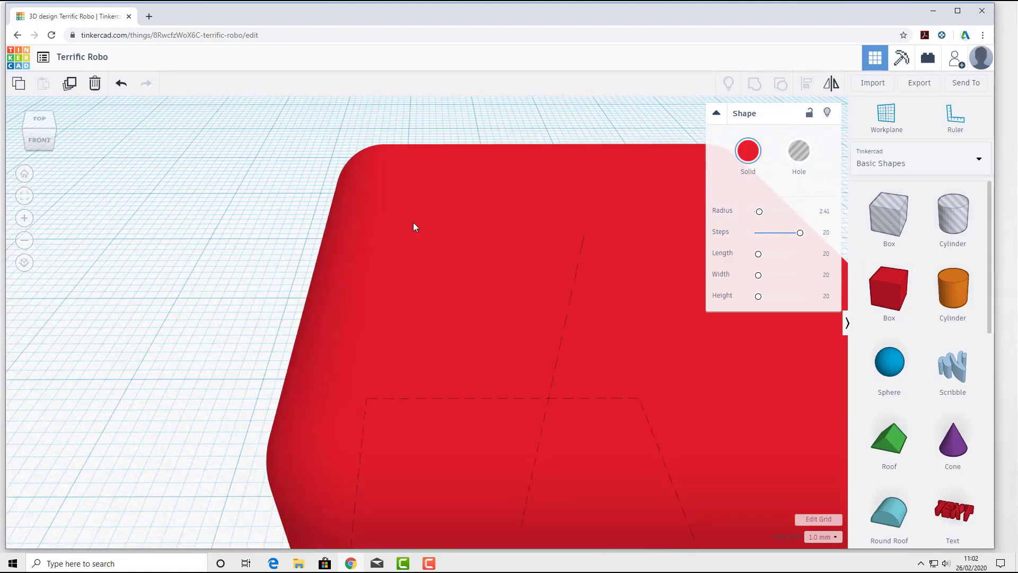
{"action": "right_click_drag", "start_coordinate": [334, 376], "coordinate": [412, 258]}
{"action": "scroll", "coordinate": [413, 259], "scroll_direction": "up", "scroll_amount": 1}
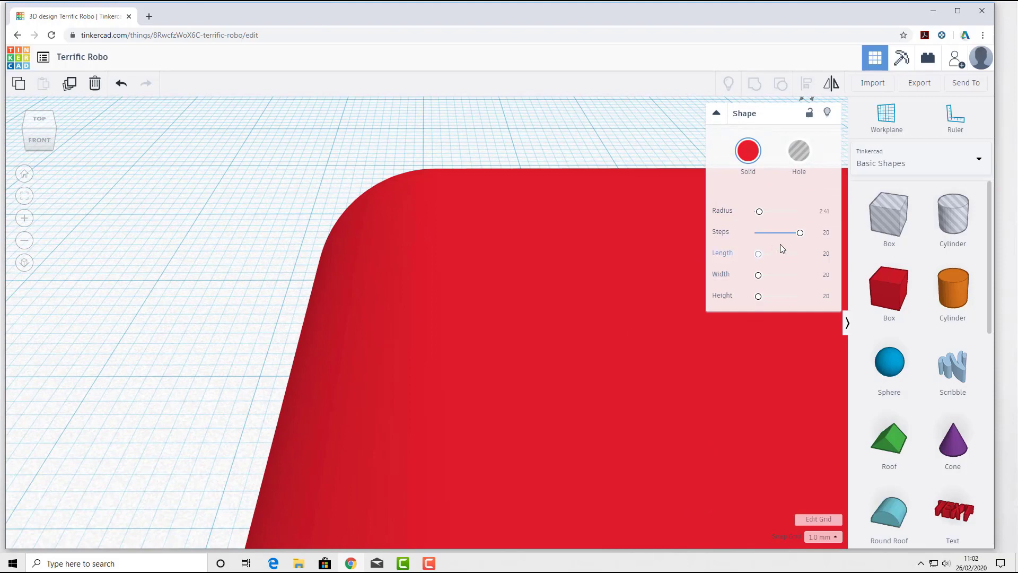
- Lower the box's rounding steps to 18, 14 and finally 4, checking the corner
{"action": "mouse_move", "coordinate": [798, 237]}
{"action": "left_mouse_down"}
{"action": "mouse_move", "coordinate": [755, 239]}
{"action": "mouse_move", "coordinate": [809, 239]}
{"action": "mouse_move", "coordinate": [794, 238]}
{"action": "left_mouse_up"}
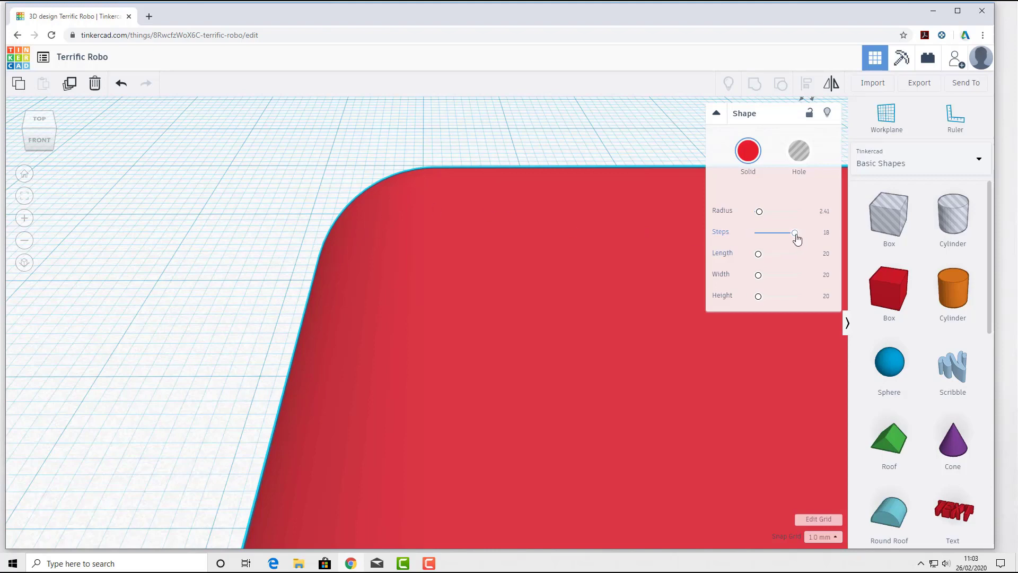
{"action": "mouse_move", "coordinate": [795, 233]}
{"action": "left_mouse_down"}
{"action": "mouse_move", "coordinate": [750, 241]}
{"action": "mouse_move", "coordinate": [797, 241]}
{"action": "mouse_move", "coordinate": [786, 239]}
{"action": "left_mouse_up"}
{"action": "scroll", "coordinate": [527, 265], "scroll_direction": "down", "scroll_amount": 8}
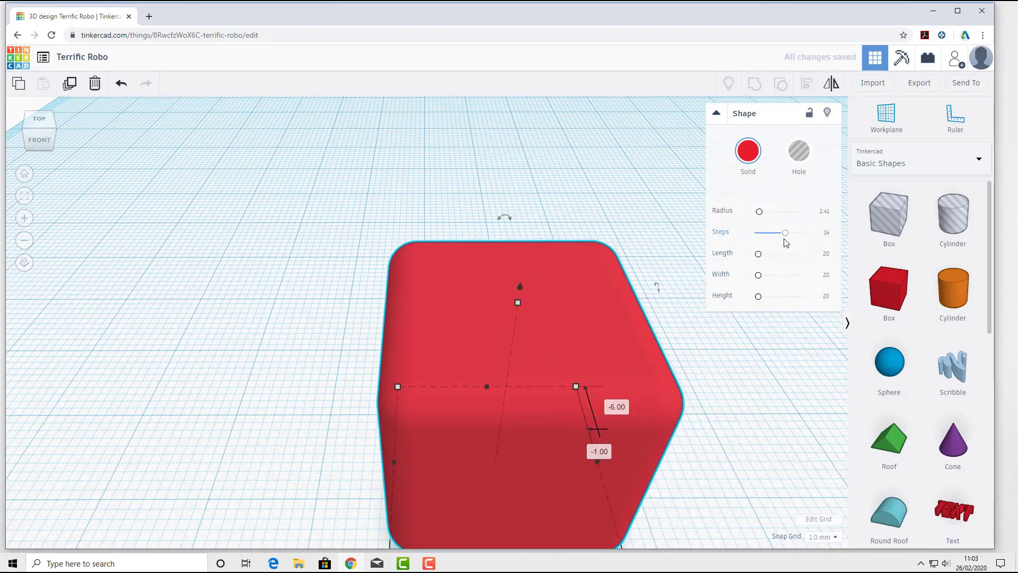
{"action": "left_click_drag", "start_coordinate": [785, 233], "coordinate": [762, 240]}
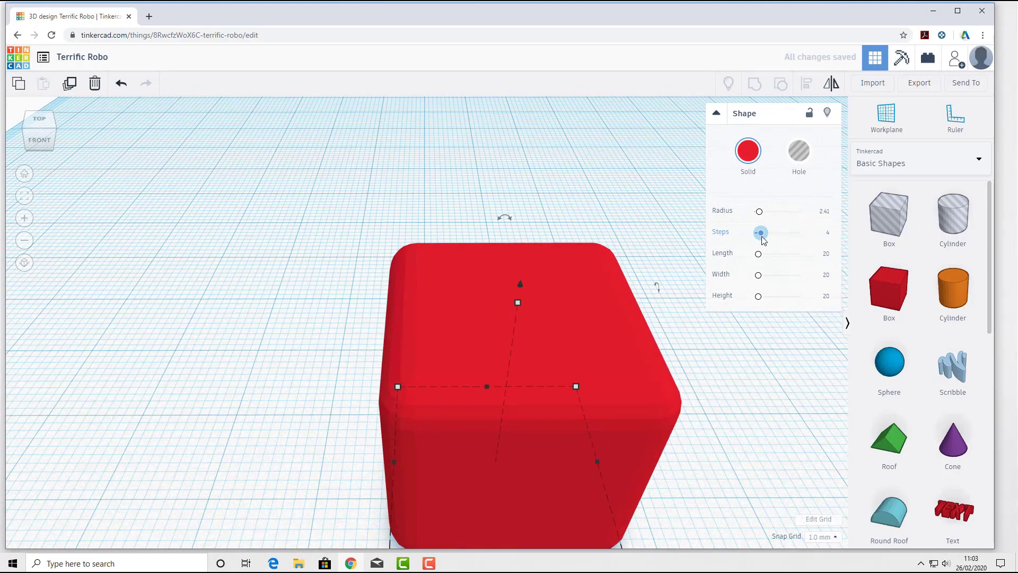
{"action": "scroll", "coordinate": [390, 294], "scroll_direction": "up", "scroll_amount": 5}
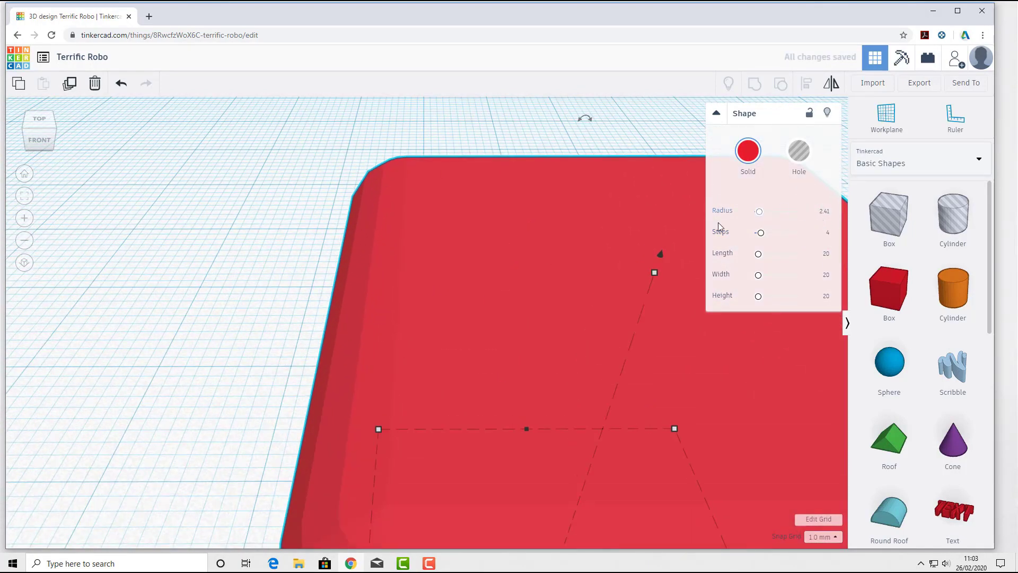
- Set the box's rounding steps to 2 for coarse, faceted edges
{"action": "left_click", "coordinate": [761, 234]}
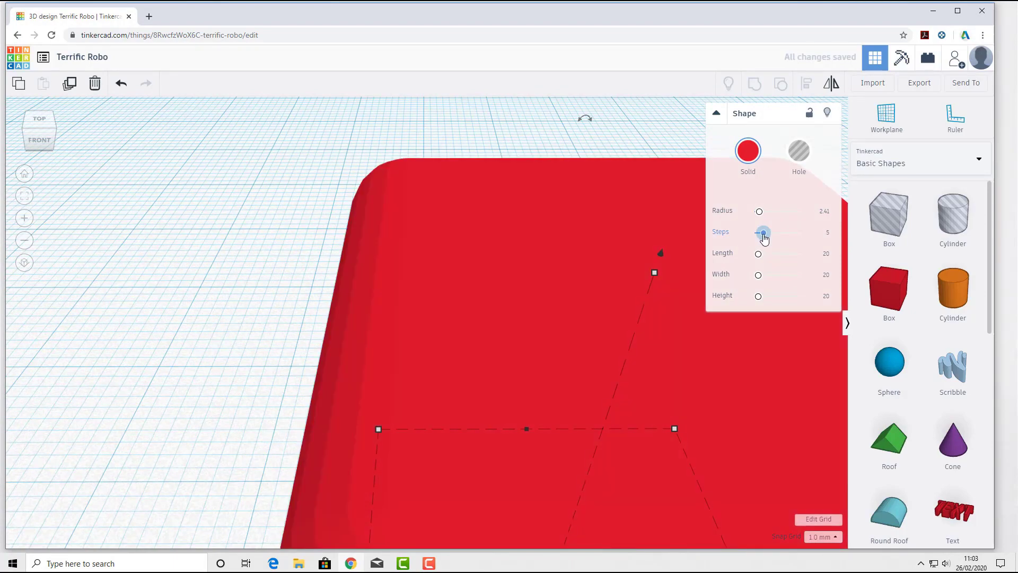
{"action": "left_click_drag", "start_coordinate": [762, 239], "coordinate": [758, 239]}
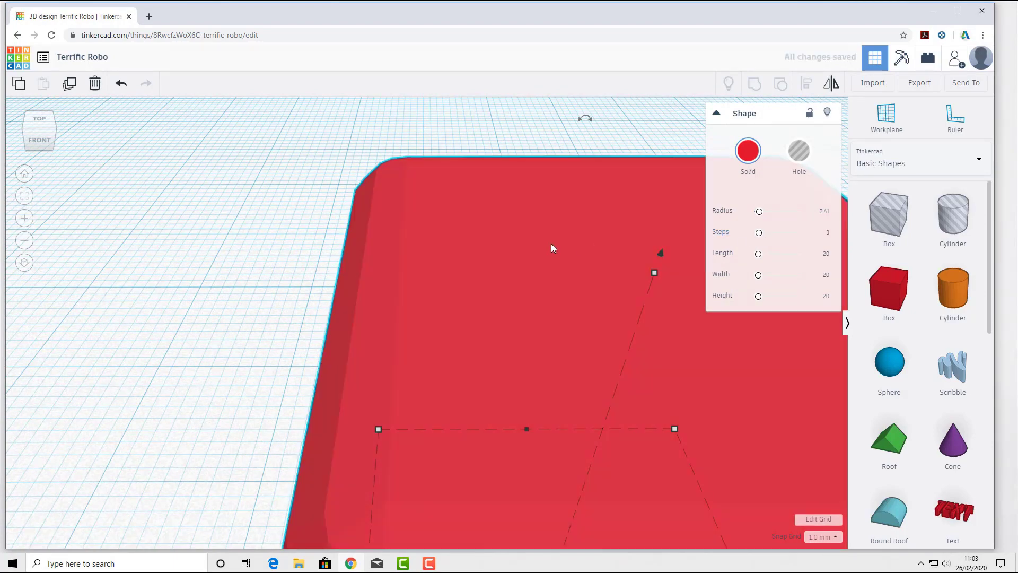
{"action": "scroll", "coordinate": [587, 383], "scroll_direction": "down", "scroll_amount": 3}
{"action": "scroll", "coordinate": [586, 383], "scroll_direction": "down", "scroll_amount": 3}
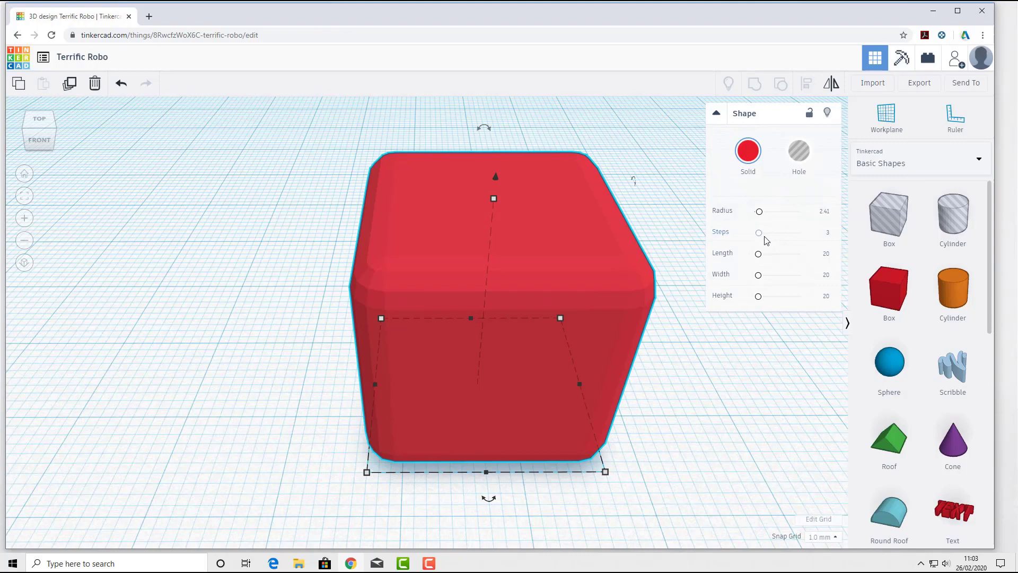
{"action": "left_click_drag", "start_coordinate": [758, 233], "coordinate": [756, 234]}
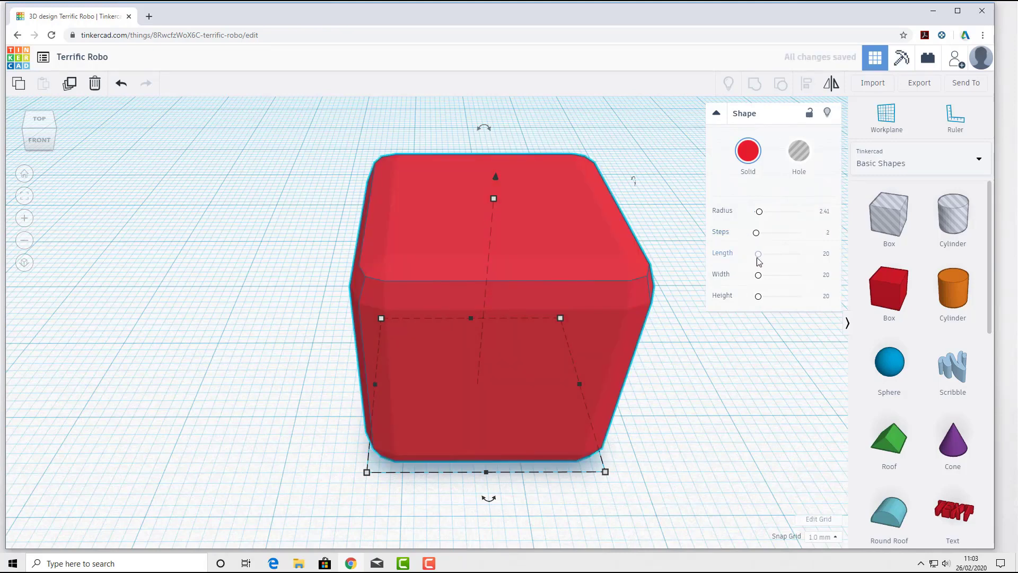
{"action": "scroll", "coordinate": [636, 275], "scroll_direction": "down", "scroll_amount": 2}
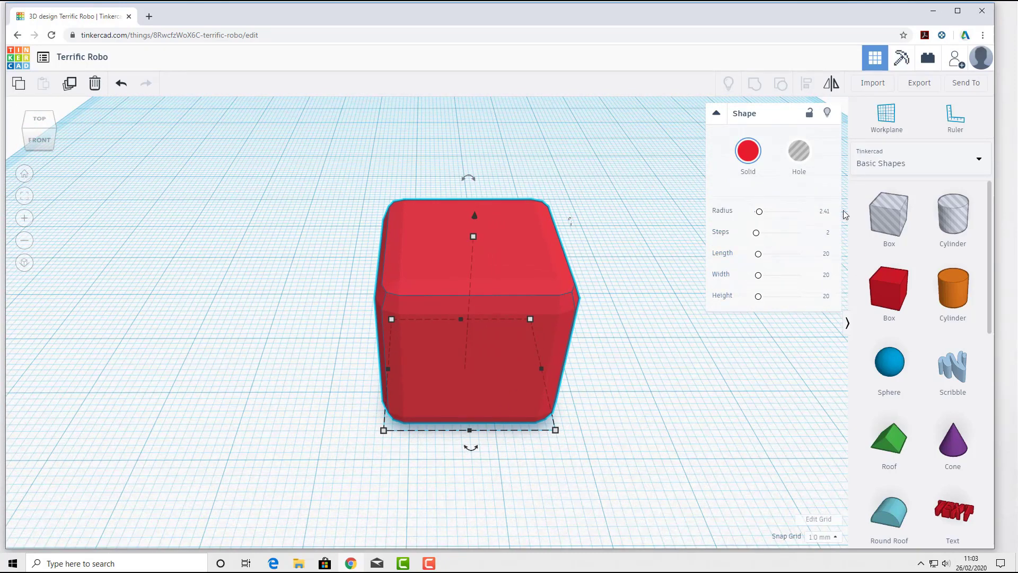
- Lengthen the red box and set its length to 80 mm
{"action": "left_click", "coordinate": [759, 254]}
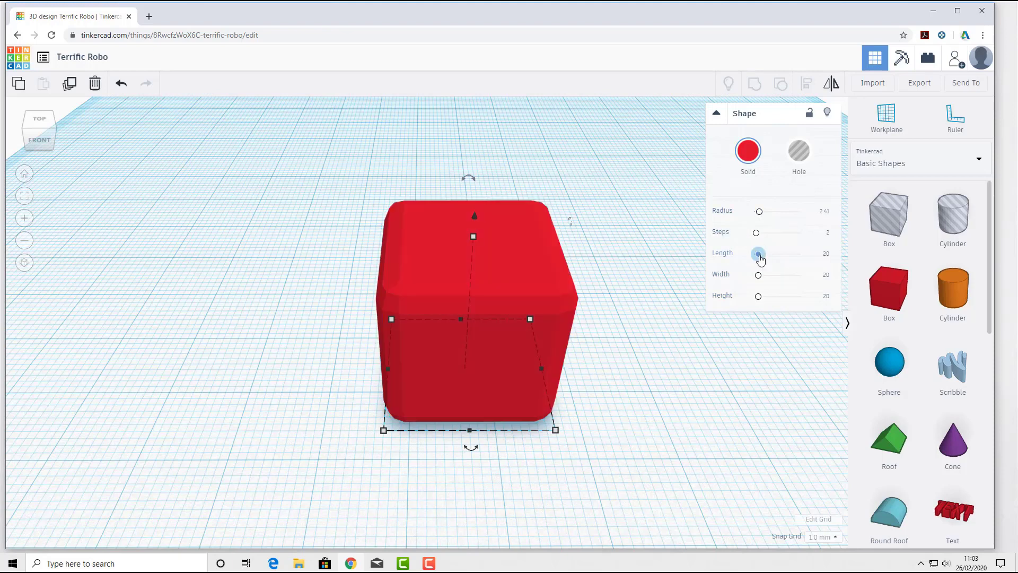
{"action": "left_click_drag", "start_coordinate": [760, 258], "coordinate": [767, 260]}
{"action": "scroll", "coordinate": [590, 227], "scroll_direction": "down", "scroll_amount": 3}
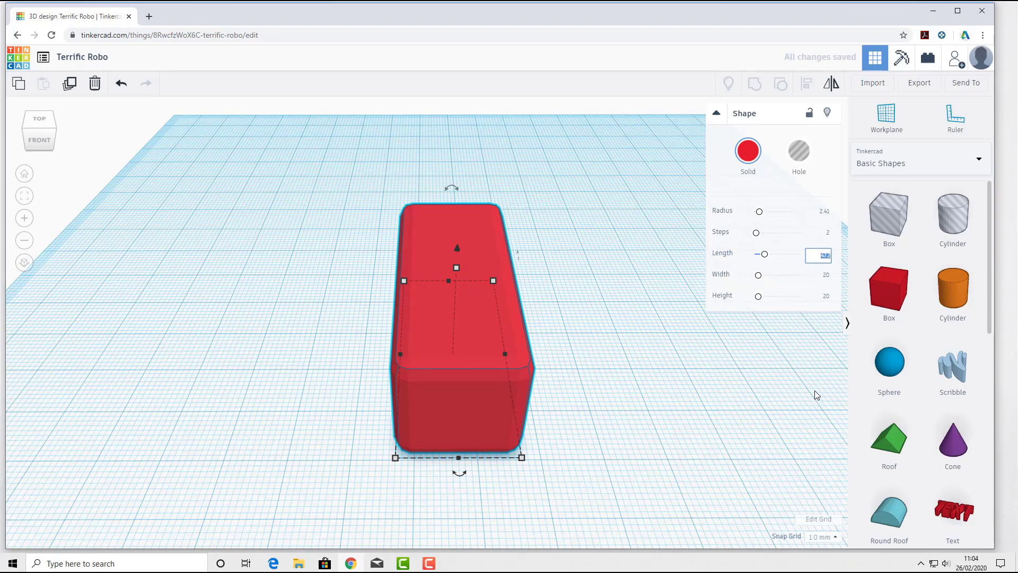
{"action": "type", "text": "80"}
{"action": "left_click", "coordinate": [824, 277]}
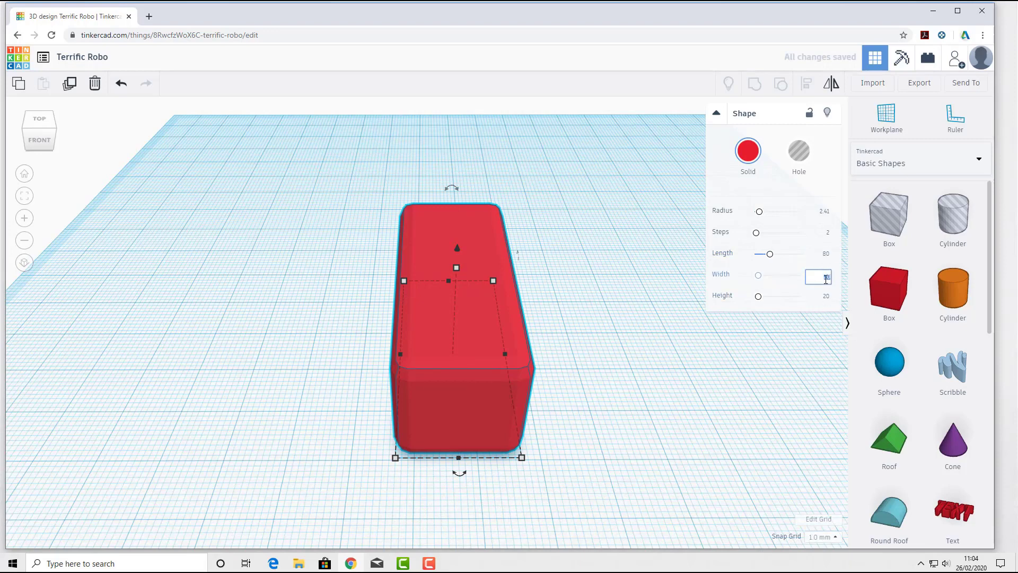
- Set the box's length to 30 mm and shorten it further to 21.93 mm
{"action": "left_click", "coordinate": [825, 255]}
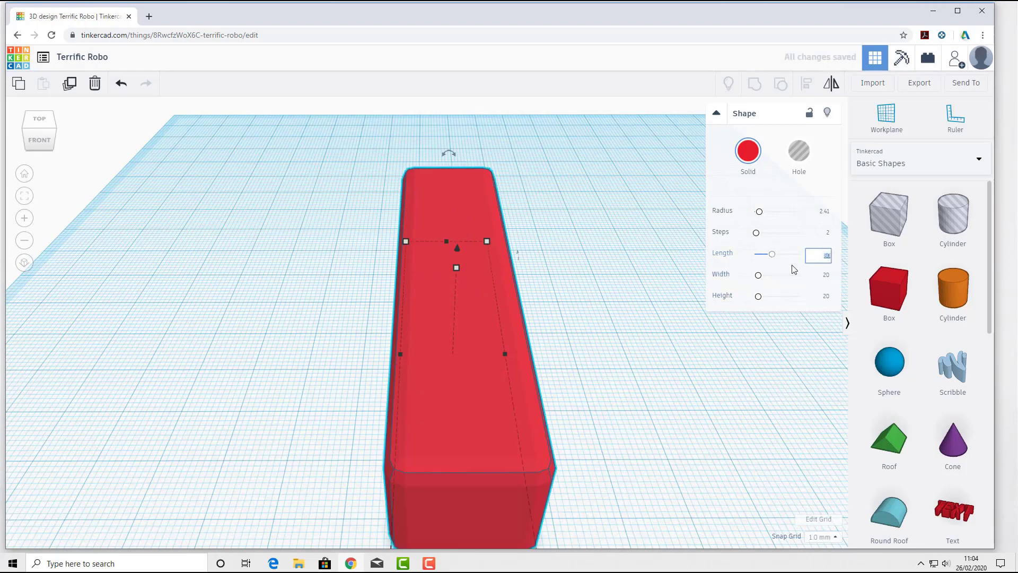
{"action": "left_click", "coordinate": [803, 265]}
{"action": "left_click", "coordinate": [825, 255]}
{"action": "type", "text": "30"}
{"action": "key", "text": "Return"}
{"action": "left_click_drag", "start_coordinate": [762, 259], "coordinate": [759, 262]}
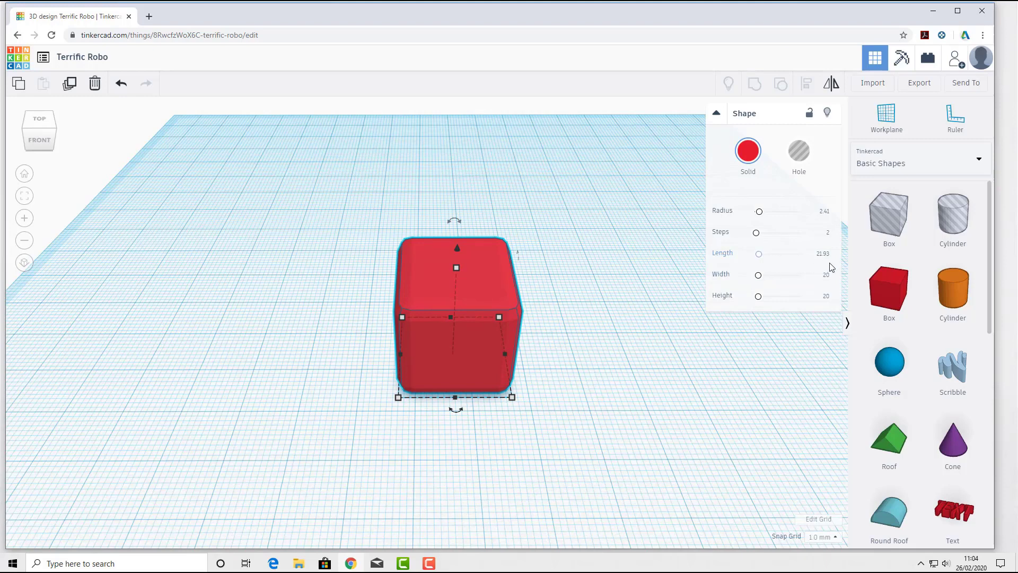
- Try widening the box to 131.07 mm and undo the width change
{"action": "left_click", "coordinate": [824, 255]}
{"action": "left_click", "coordinate": [784, 275]}
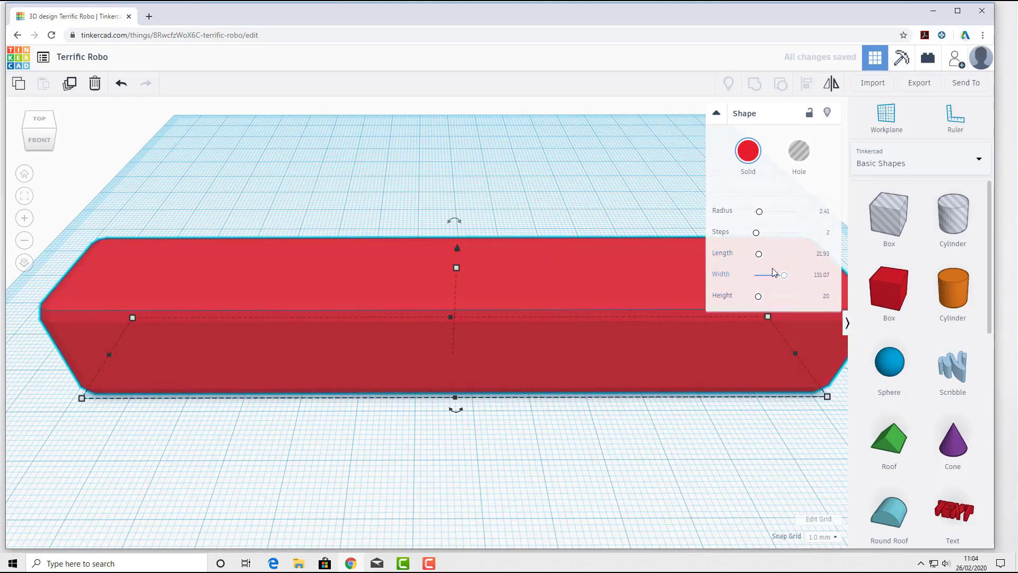
{"action": "left_click", "coordinate": [119, 84]}
{"action": "left_click", "coordinate": [114, 86]}
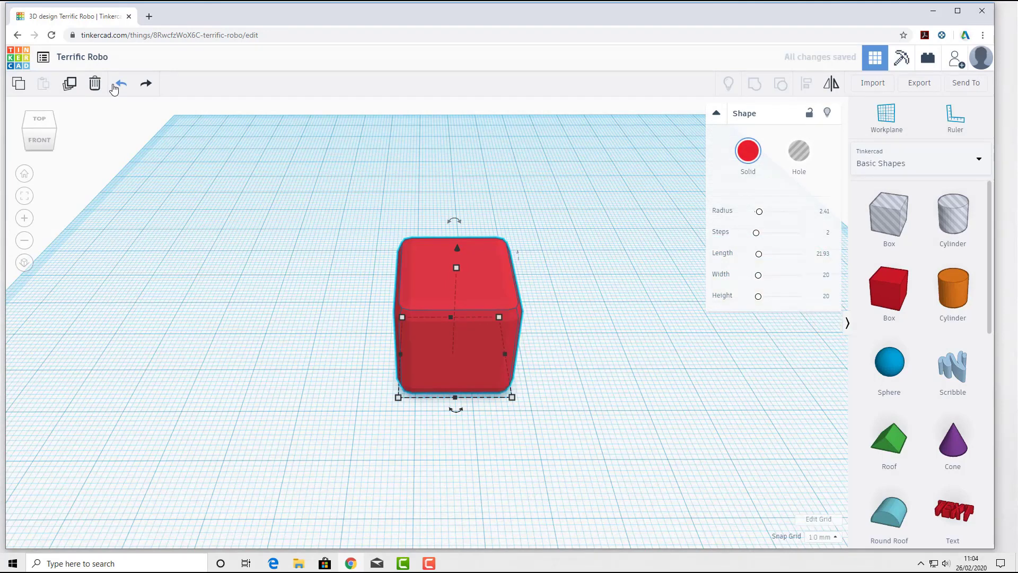
- Size the box to exactly 30 mm length, 50 mm width and 10 mm height
{"action": "left_click", "coordinate": [823, 255]}
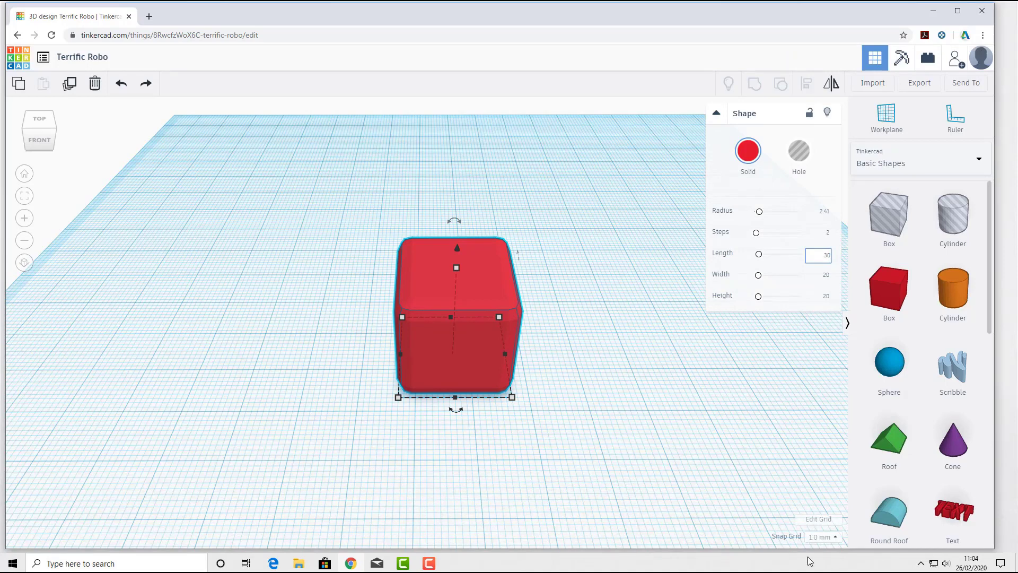
{"action": "left_click", "coordinate": [805, 282]}
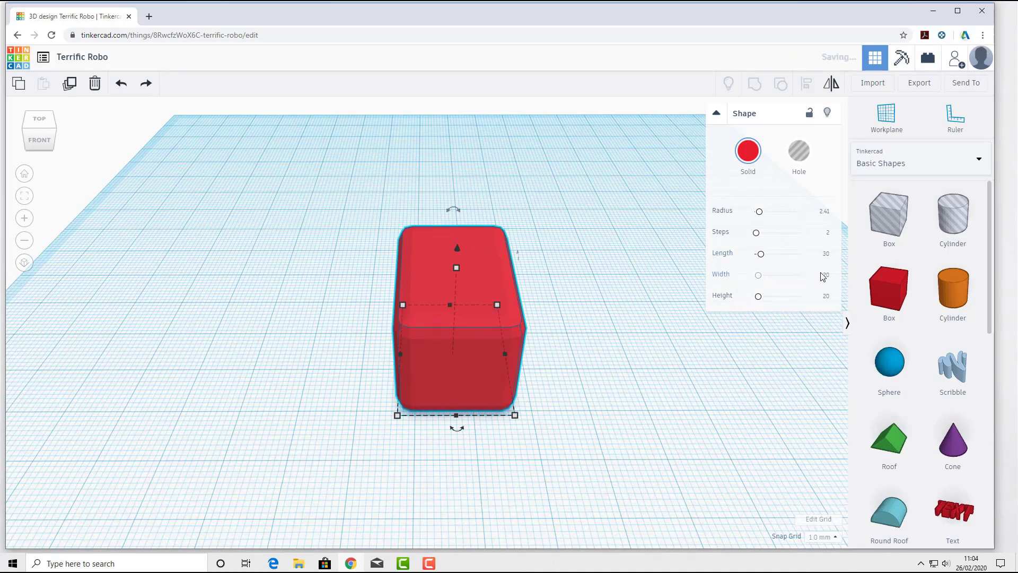
{"action": "left_click", "coordinate": [823, 275]}
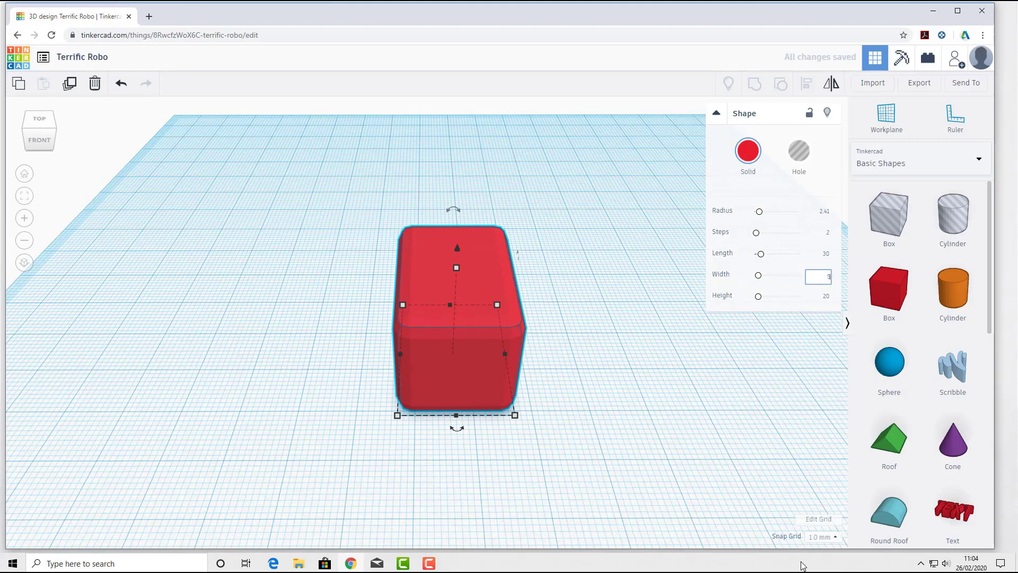
{"action": "type", "text": "50"}
{"action": "key", "text": "Tab"}
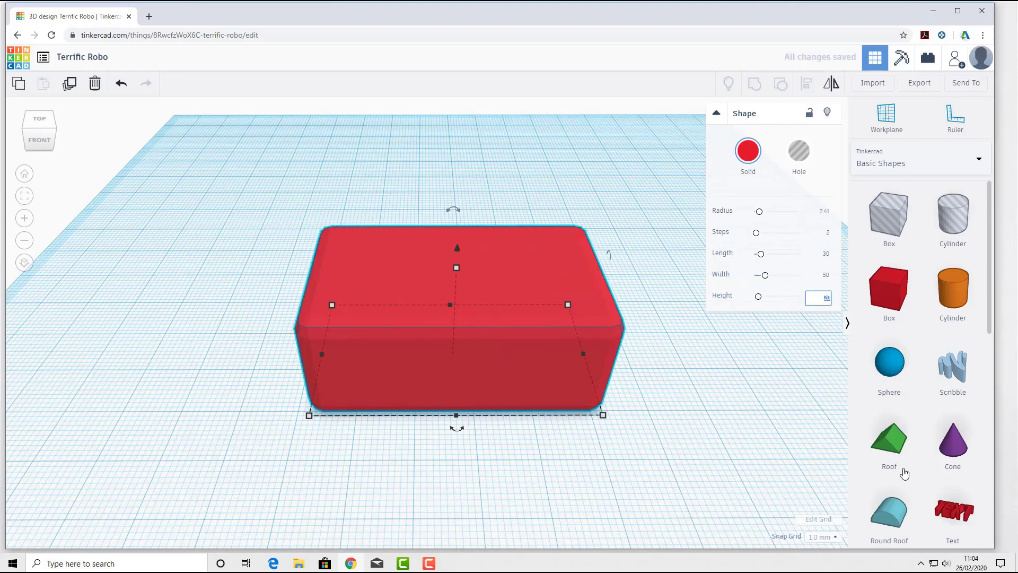
{"action": "type", "text": "10"}
{"action": "key", "text": "Tab"}
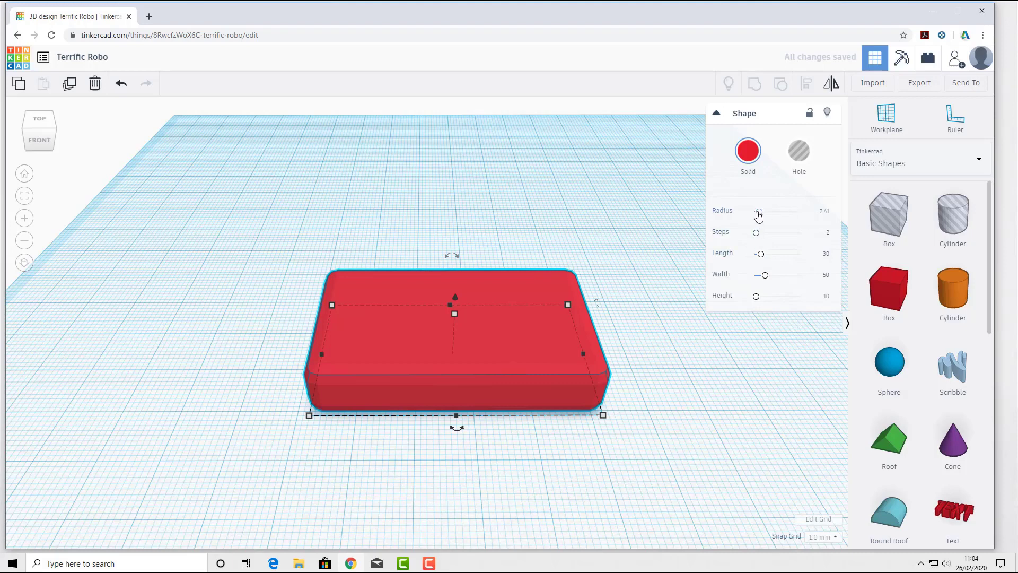
- Give the box sharp edges by setting its radius to 0 and its steps to 1
{"action": "left_click_drag", "start_coordinate": [759, 212], "coordinate": [743, 211]}
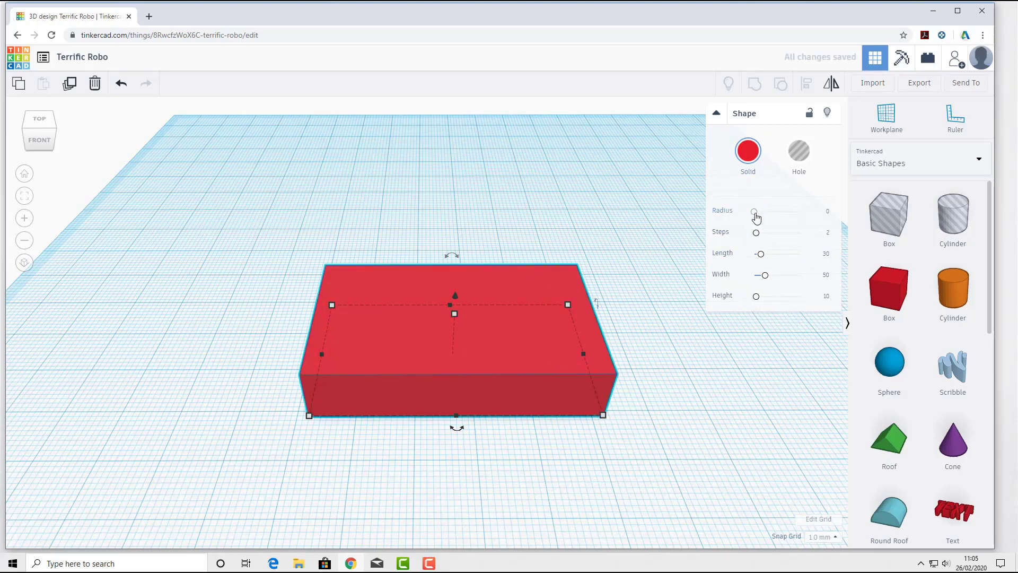
{"action": "left_click_drag", "start_coordinate": [752, 235], "coordinate": [749, 234]}
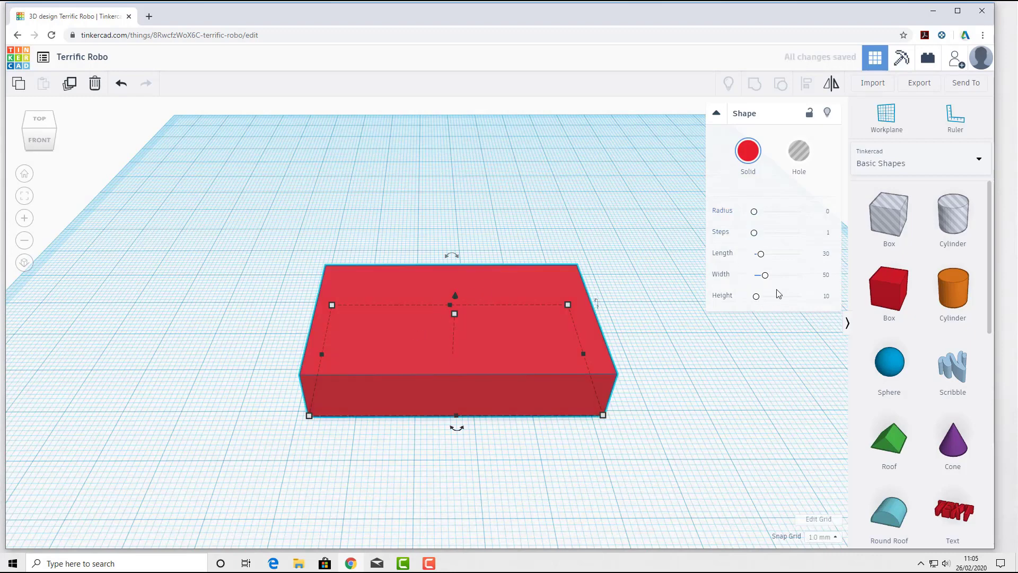